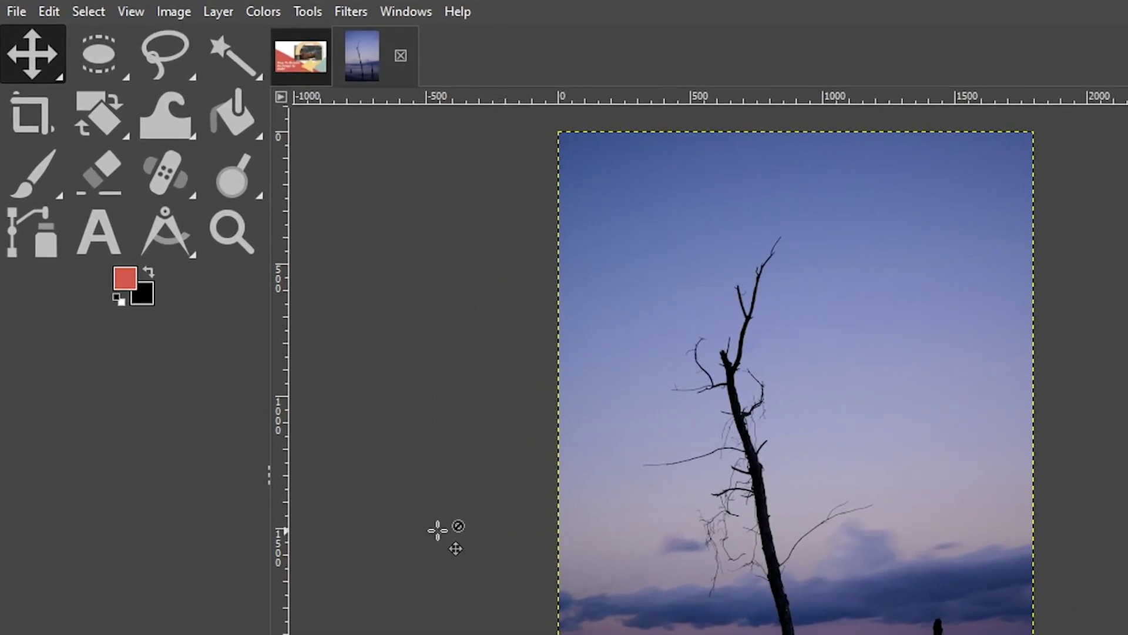
Start a Rotate transform on the tree photo at angle 0.00, centred at 900, 1353 px.
click(93, 101)
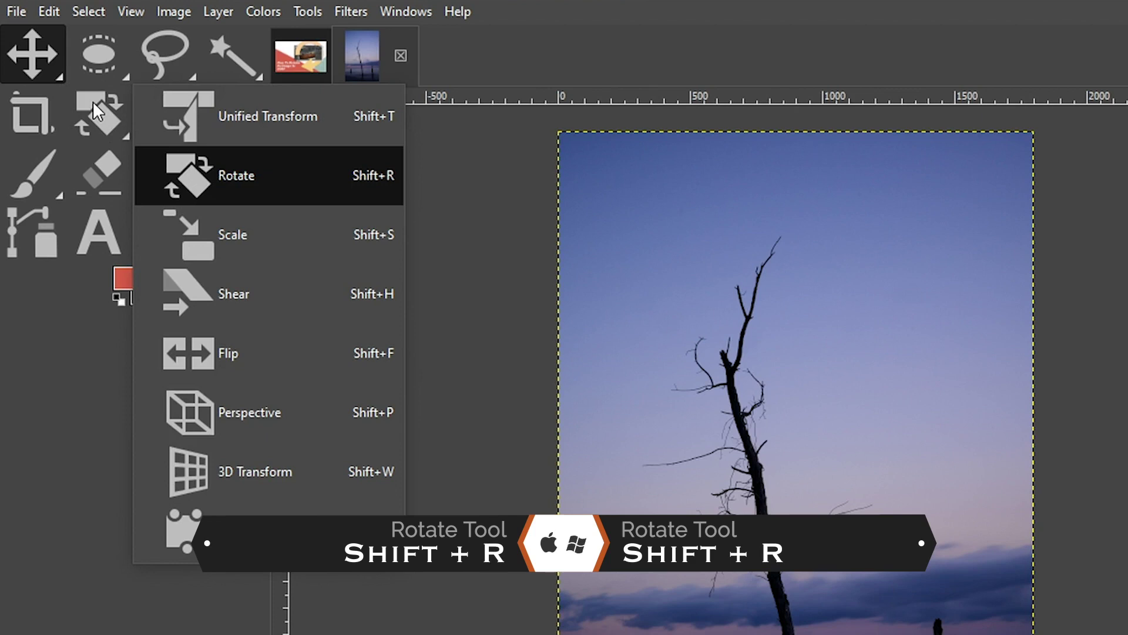
click(363, 182)
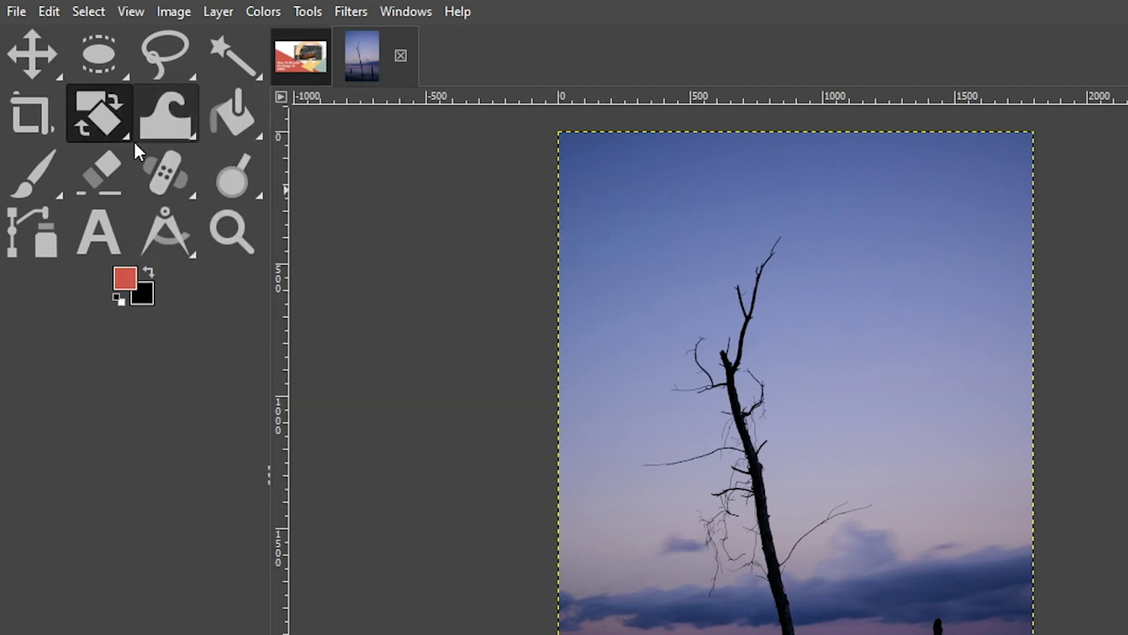
click(818, 403)
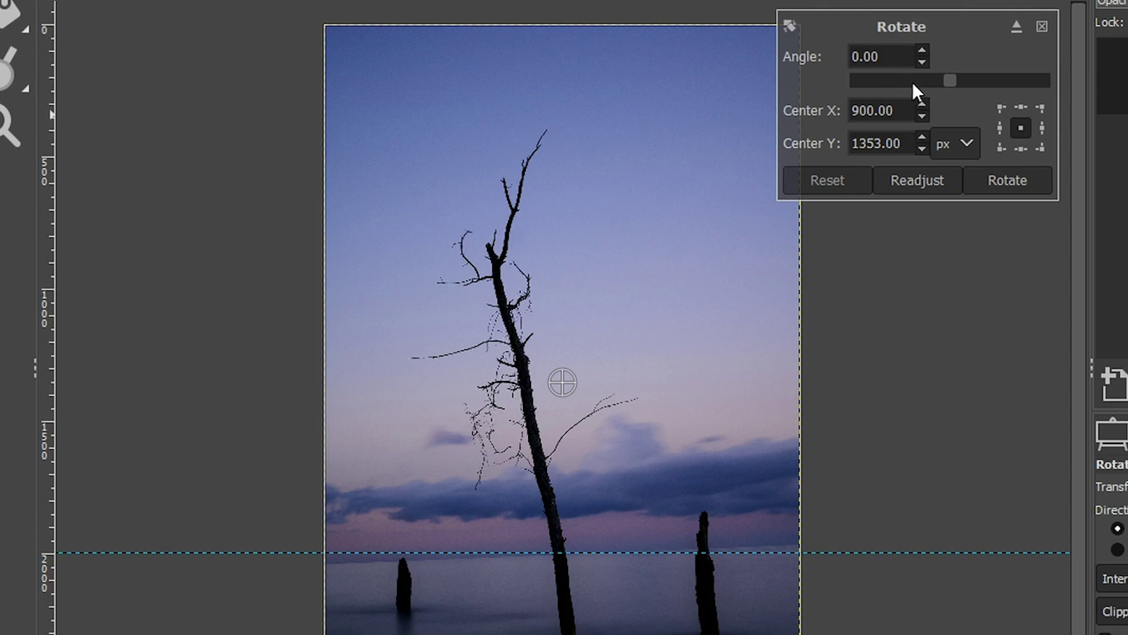
Tilt the pending rotation to 2.32 degrees so the horizon matches the horizontal guide.
drag(948, 77, 944, 82)
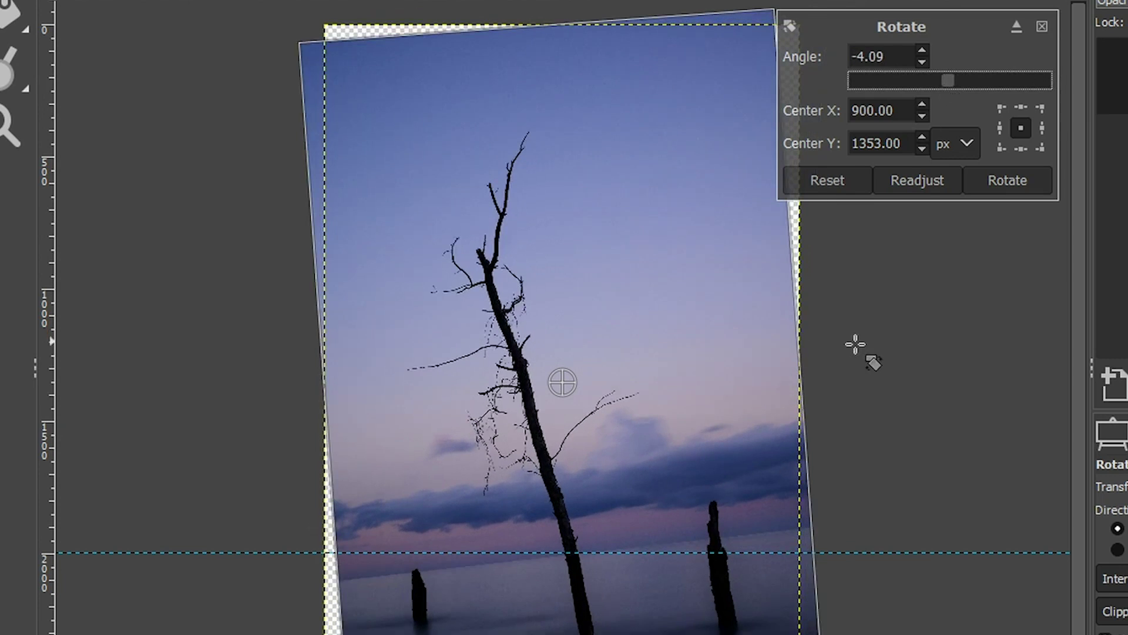
drag(848, 361, 837, 393)
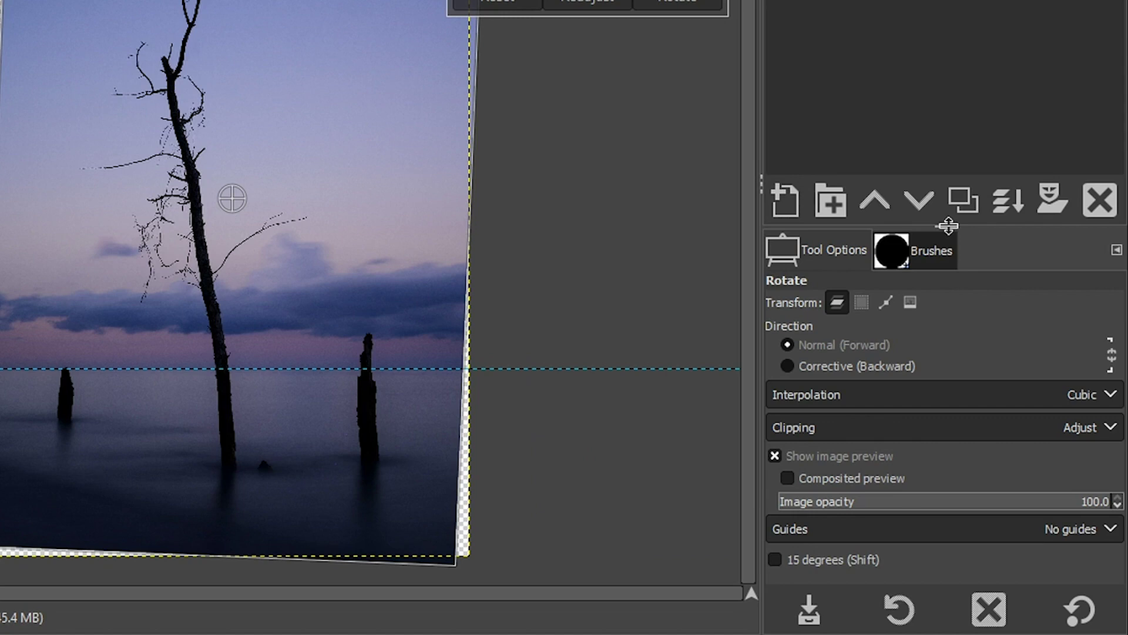
Enlarge the Tool Options panel and set rotation Clipping to Crop to result, after trying Clip.
drag(947, 222, 941, 116)
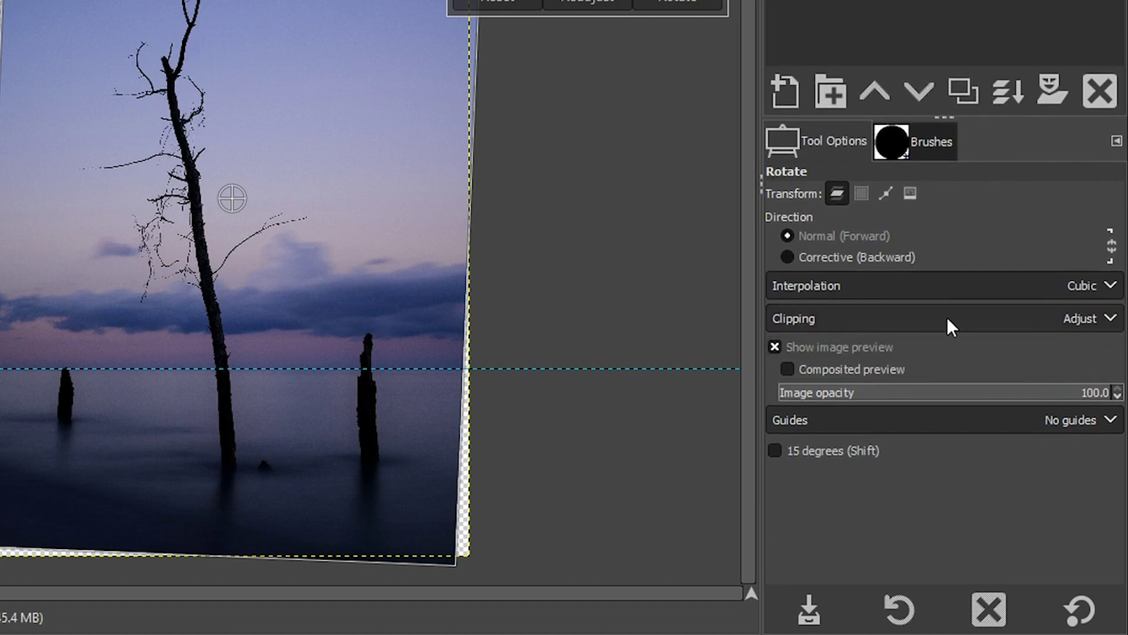
click(1093, 317)
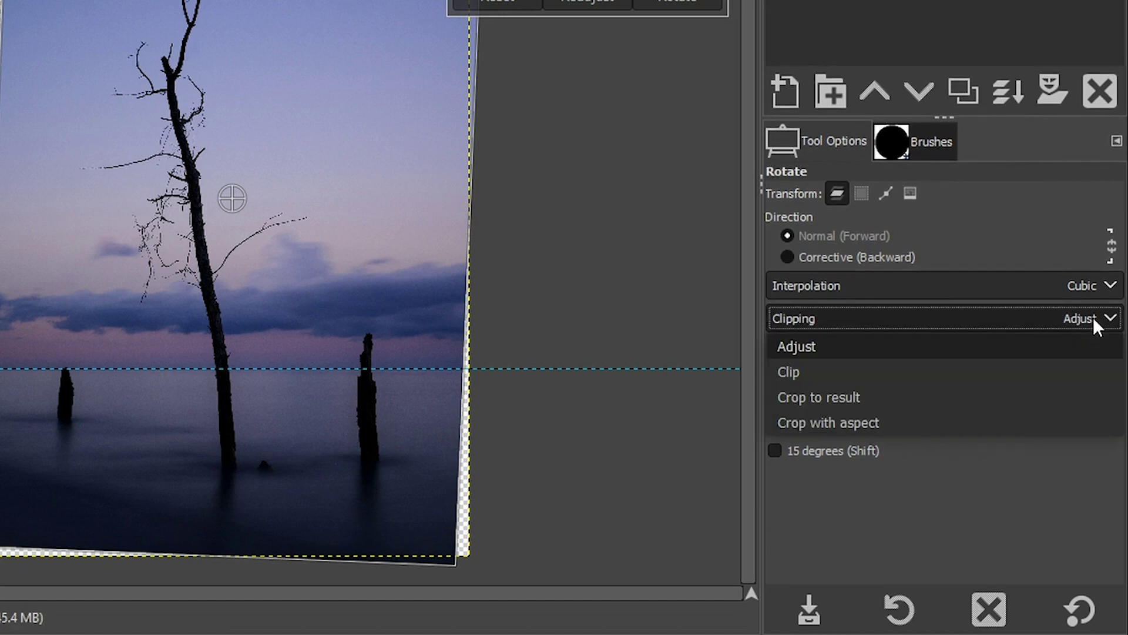
click(807, 371)
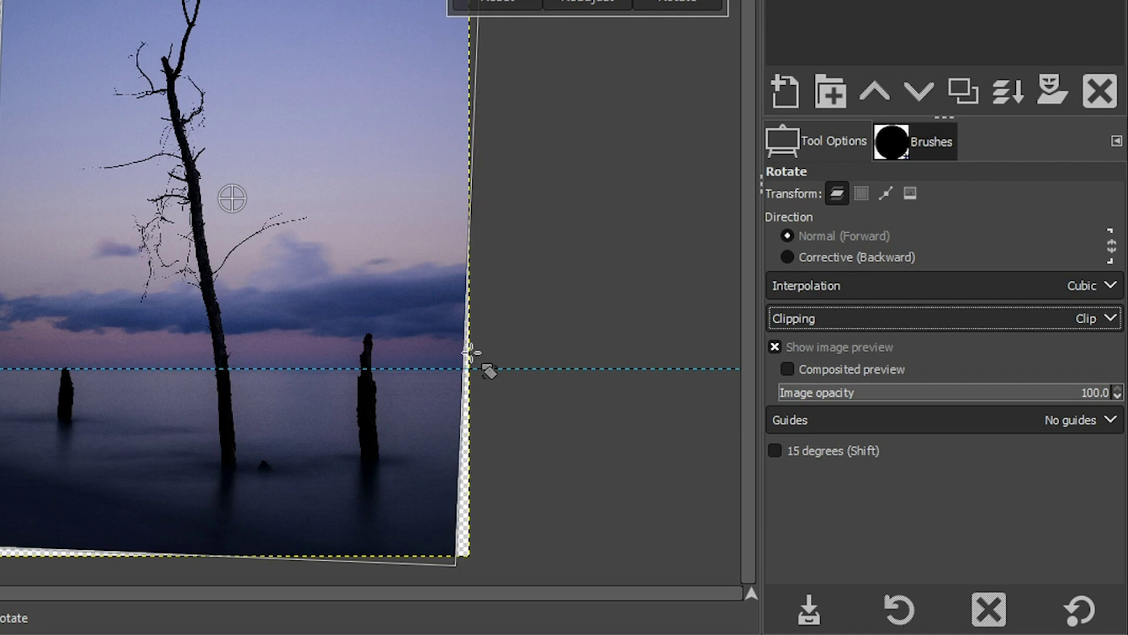
click(880, 318)
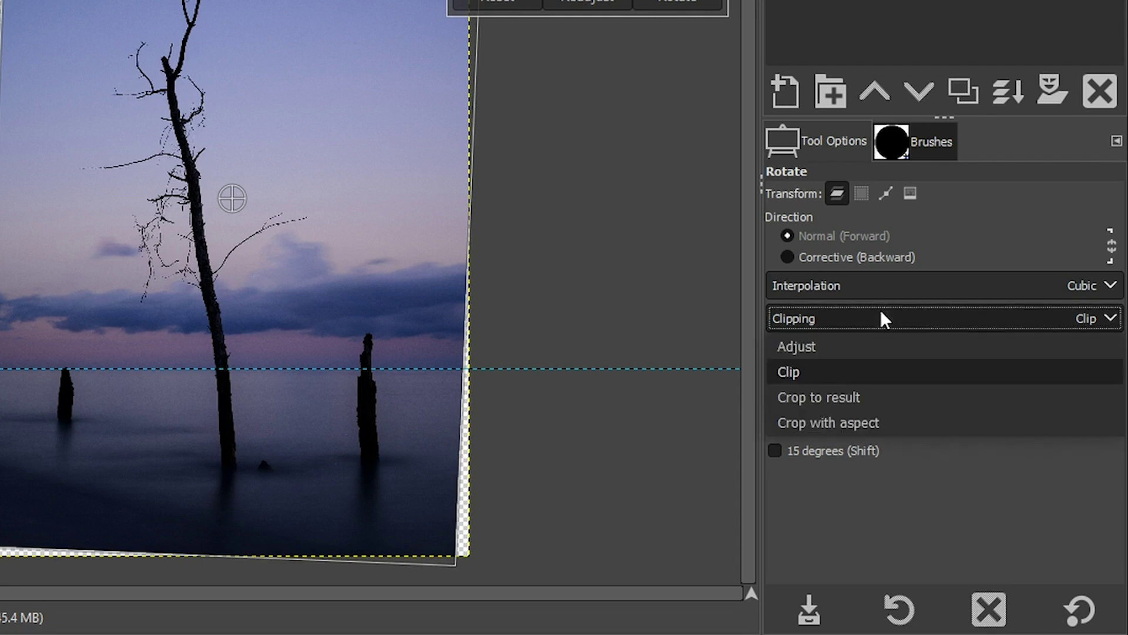
click(859, 399)
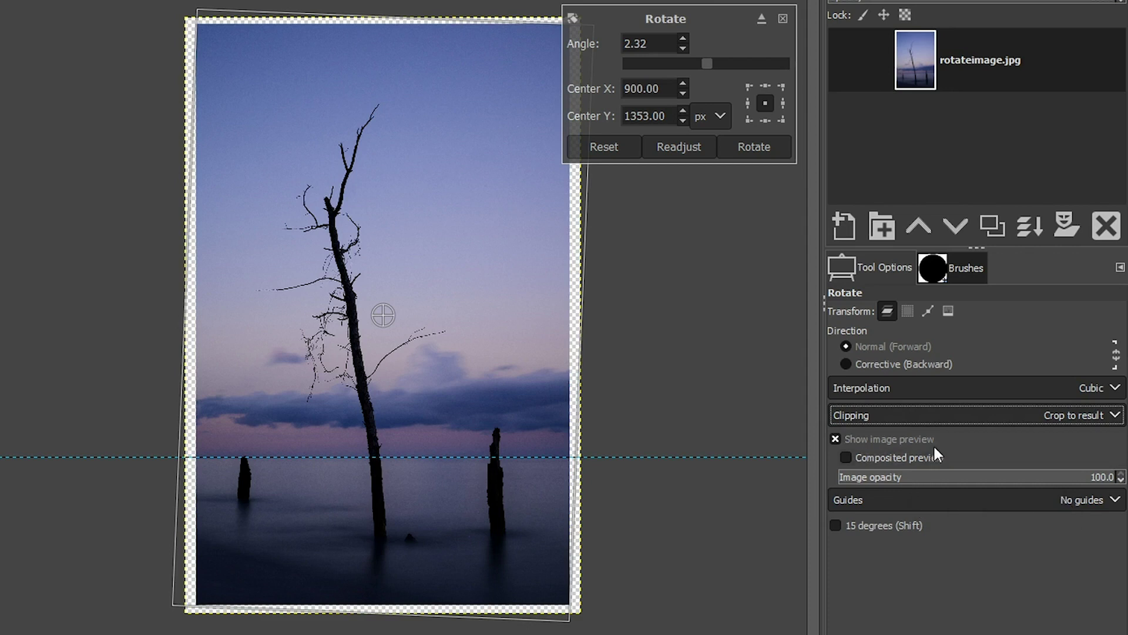
Set Clipping to Crop with aspect and commit the 2.32-degree rotation.
click(941, 415)
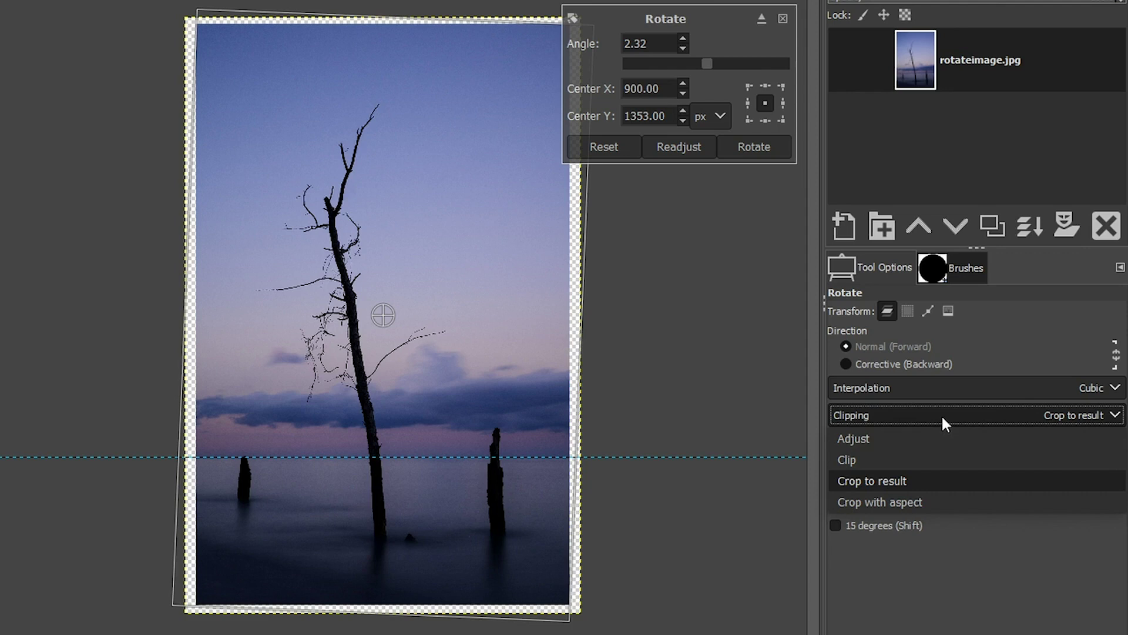
click(921, 501)
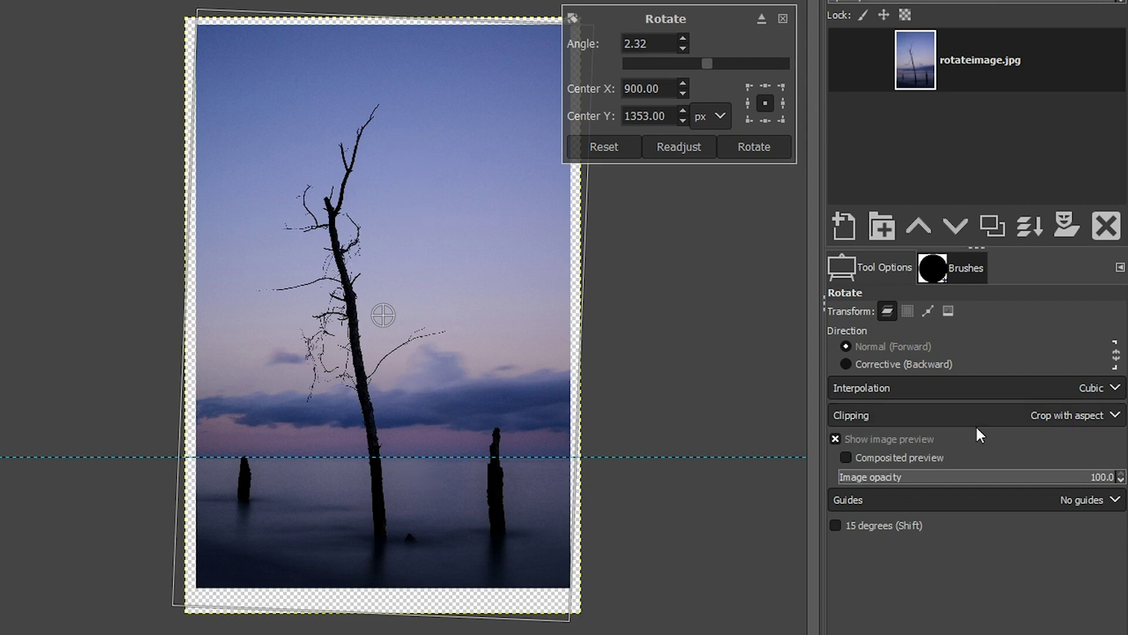
click(1014, 411)
click(996, 473)
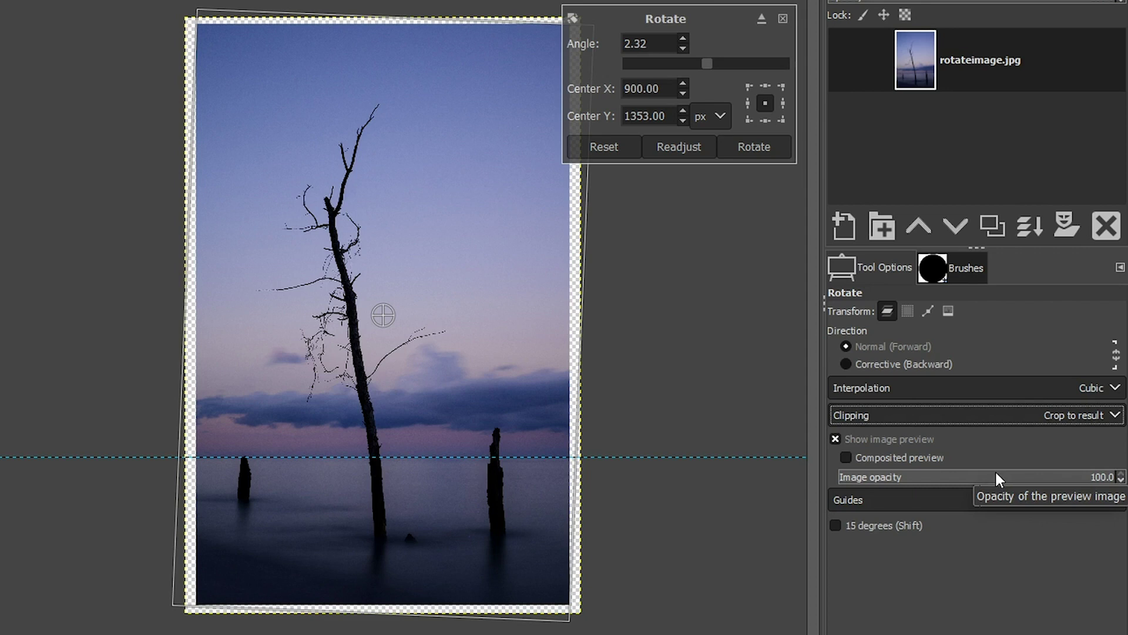
click(1004, 412)
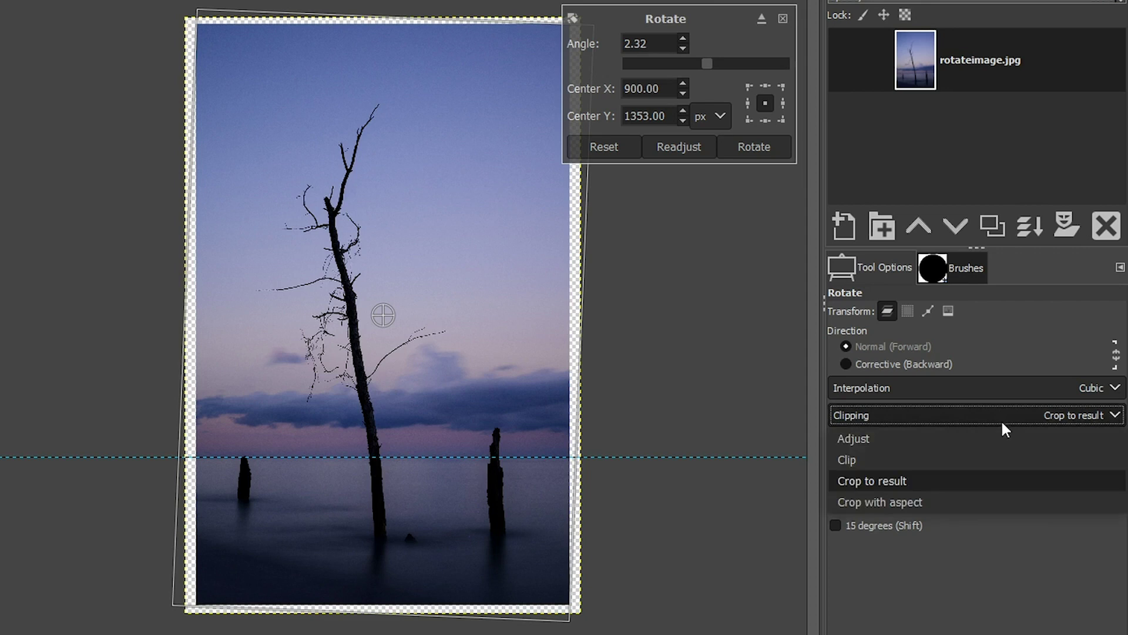
click(985, 497)
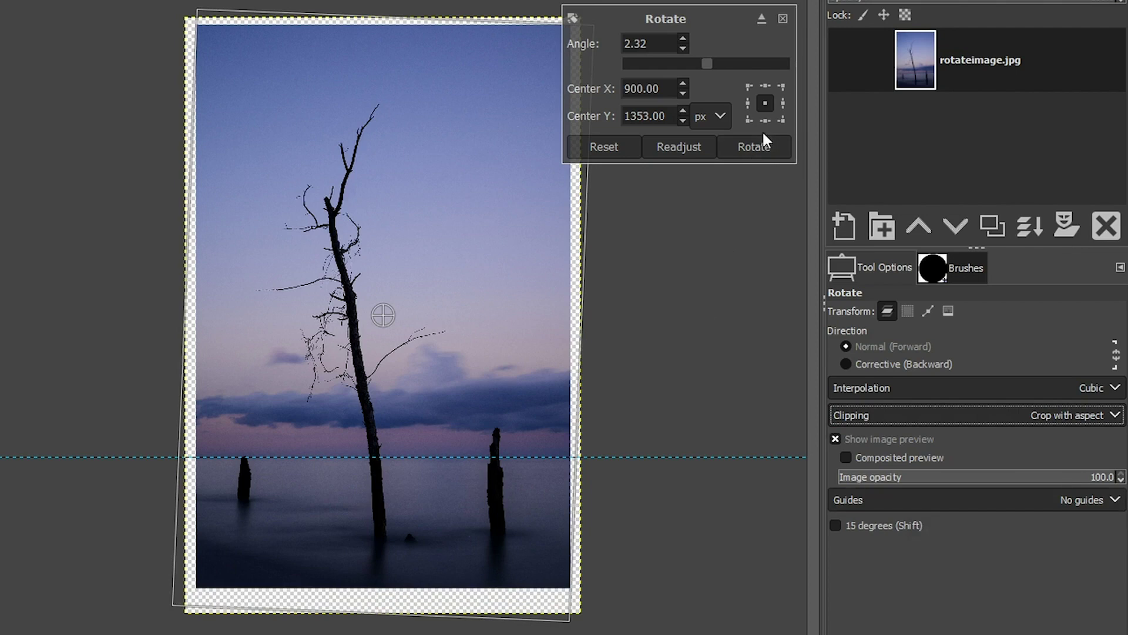
click(761, 148)
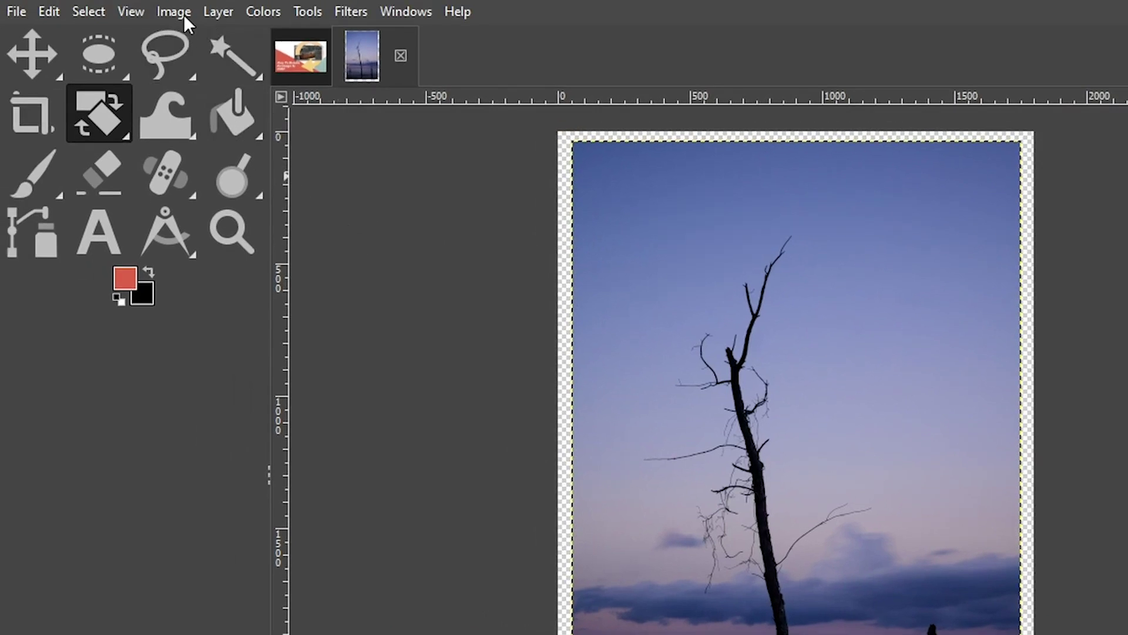
Crop the canvas to content with Image > Crop to Content, leaving a 1698x2553 image.
click(177, 13)
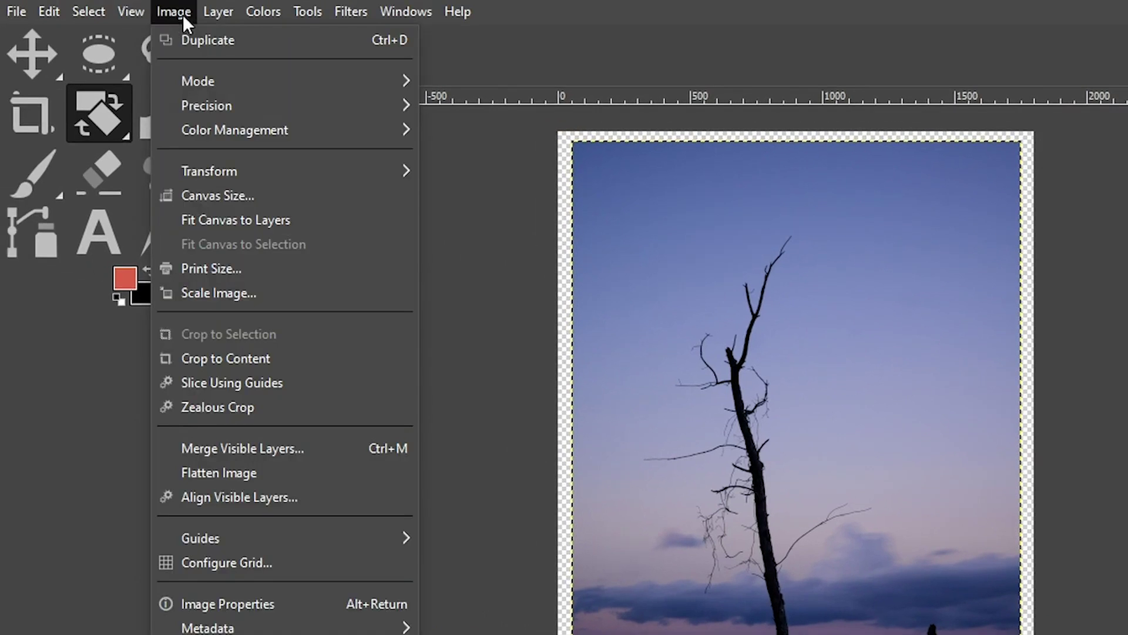
click(227, 353)
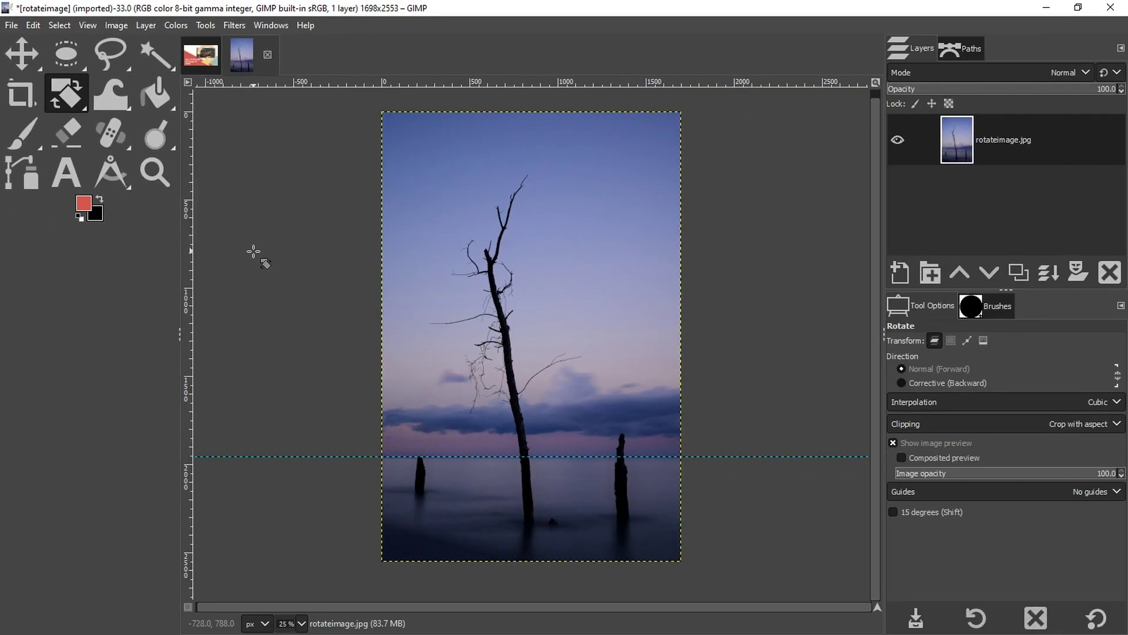
Undo back to the original 1800x2706 photo and drag a horizontal guide onto the horizon.
key(ctrl+z)
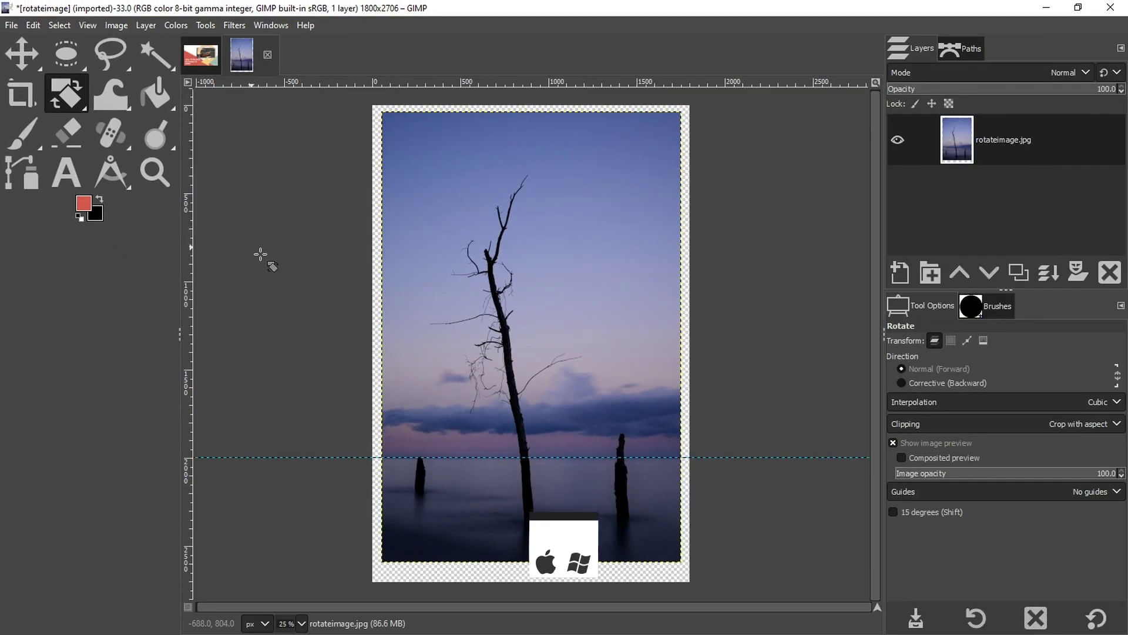
key(ctrl+z)
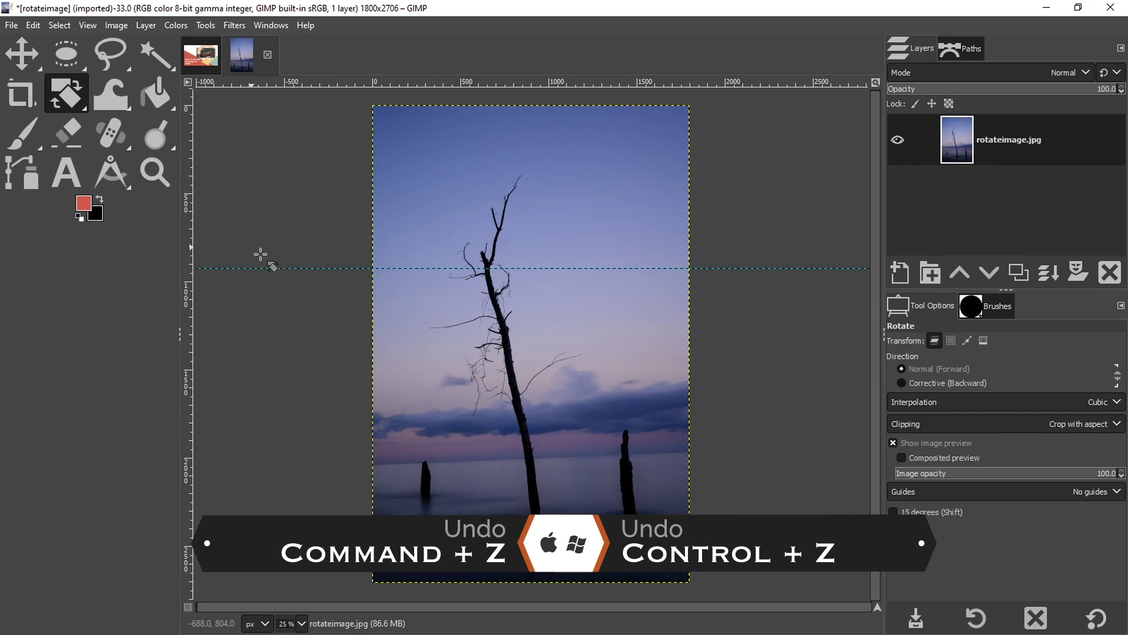
key(ctrl+z)
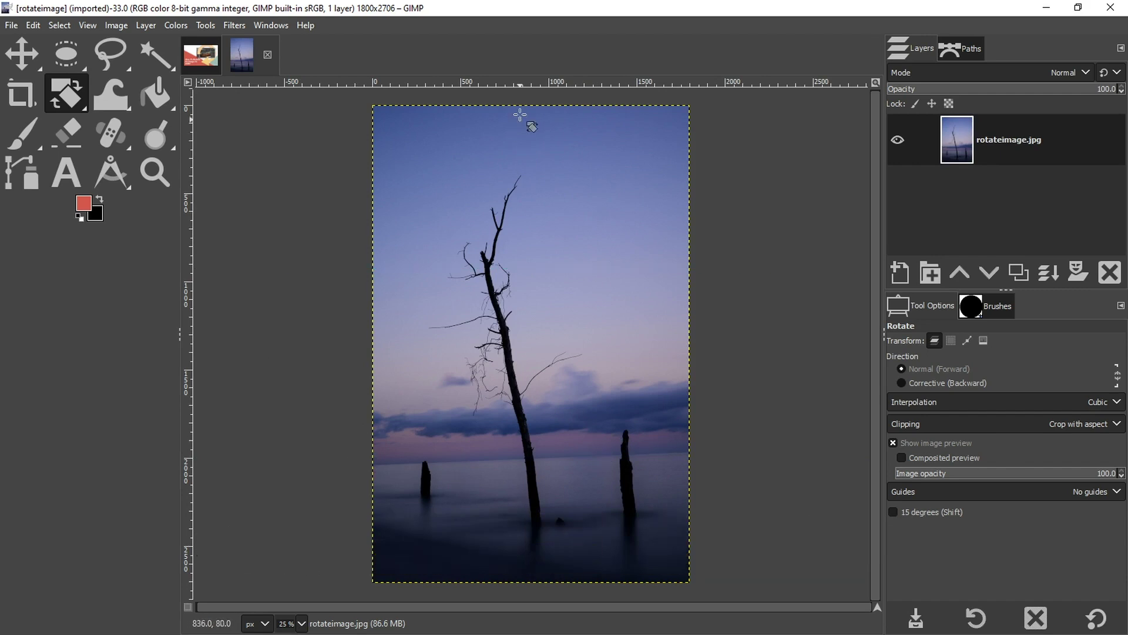
drag(523, 85, 512, 460)
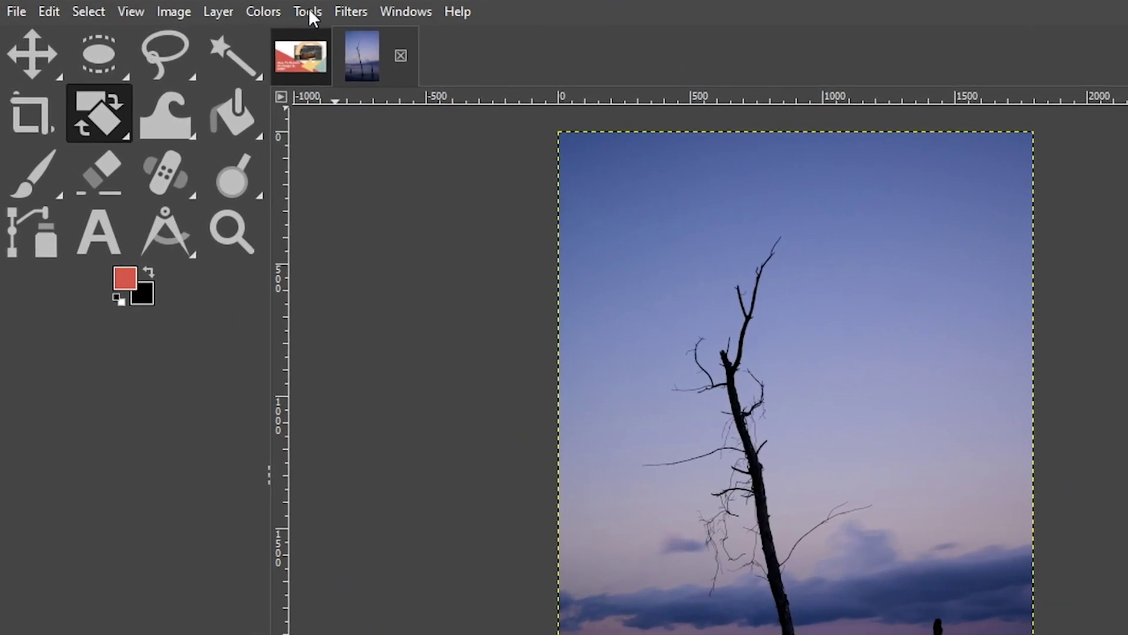
Start a Unified Transform on the photo layer and tilt it about 2.2 degrees clockwise.
click(307, 12)
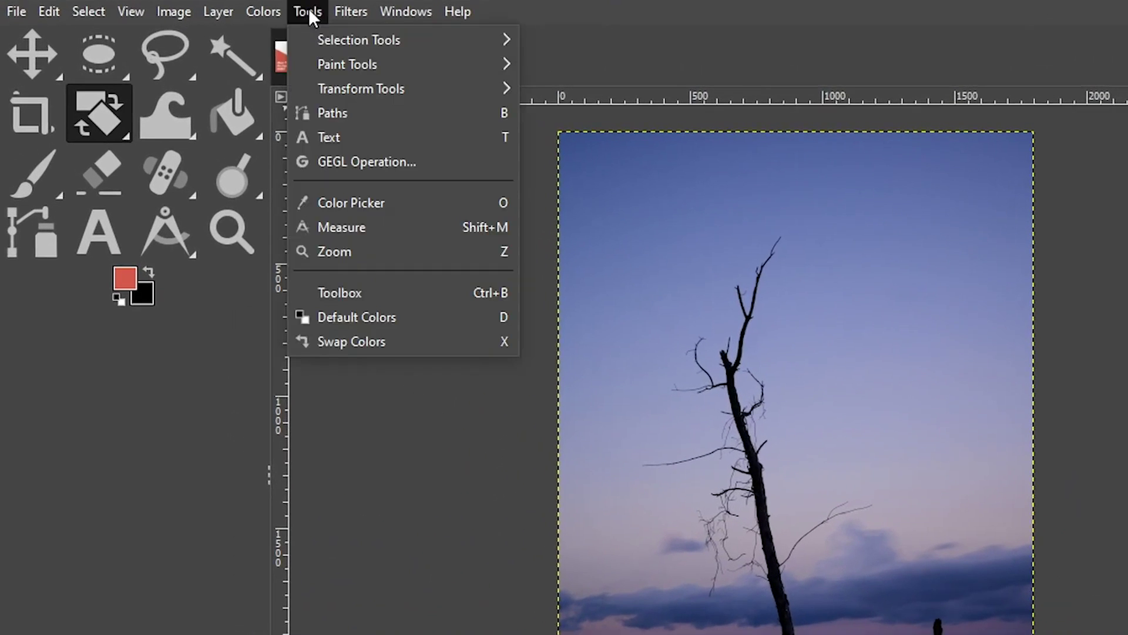
mouse_move(332, 93)
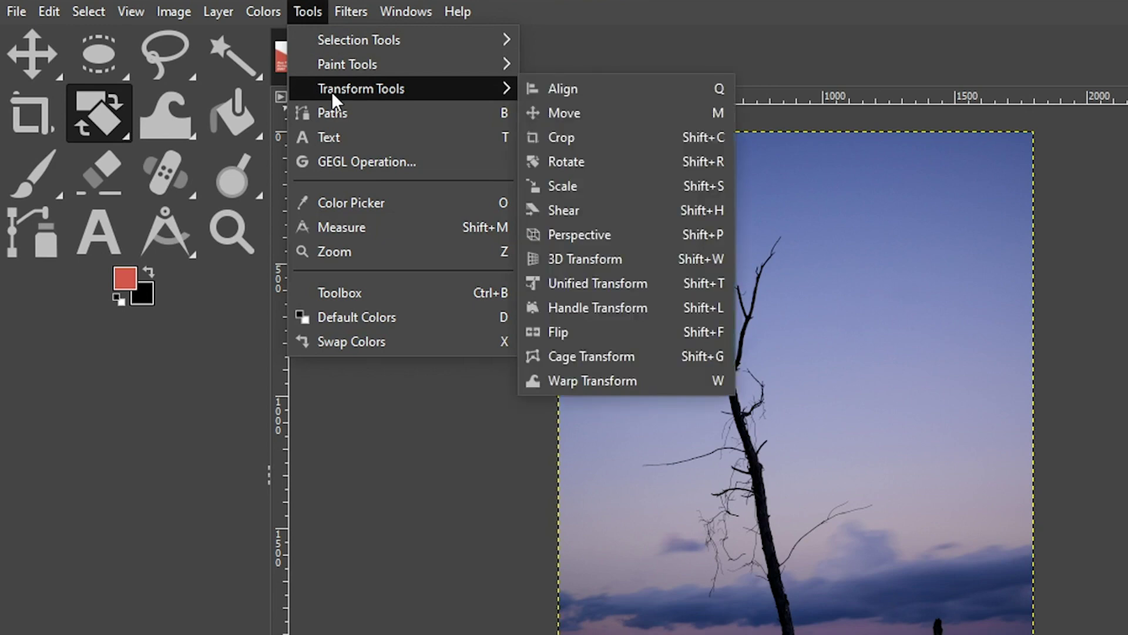
click(556, 284)
click(559, 282)
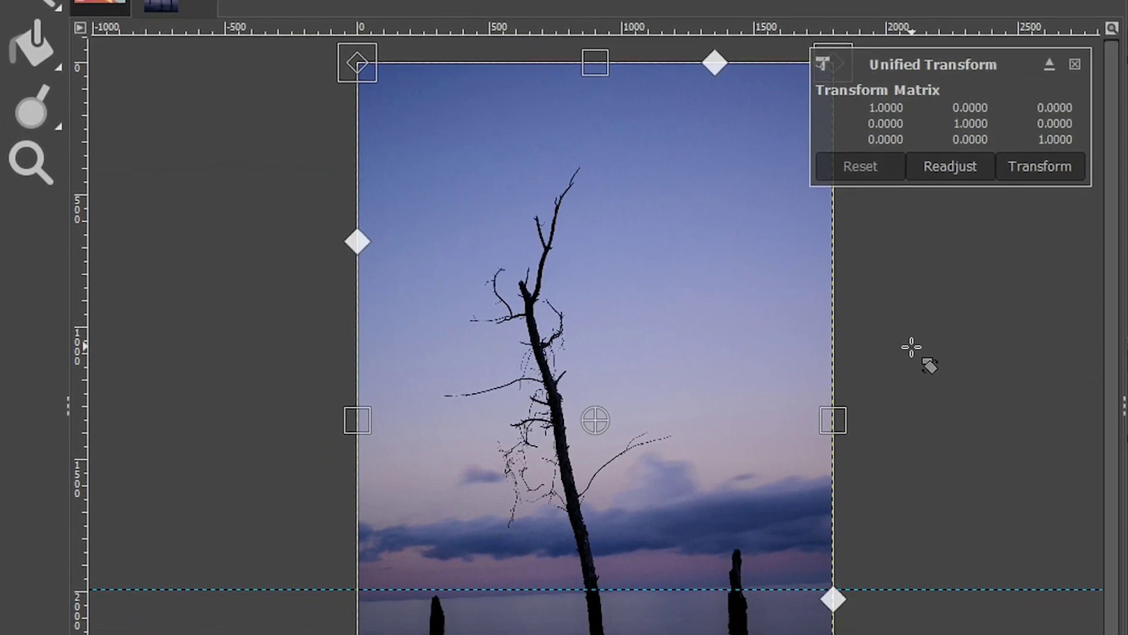
mouse_move(895, 342)
mouse_down()
mouse_move(895, 358)
mouse_move(875, 349)
mouse_up()
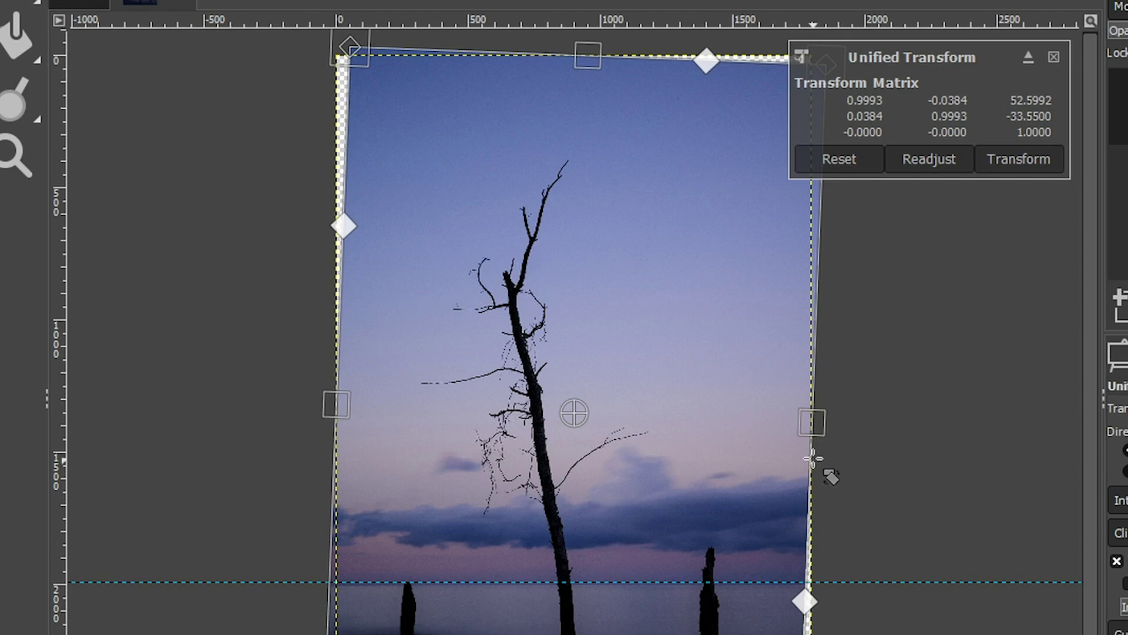
Widen the layer to the left and right so it overfills the canvas, then apply the transform.
drag(808, 425, 823, 424)
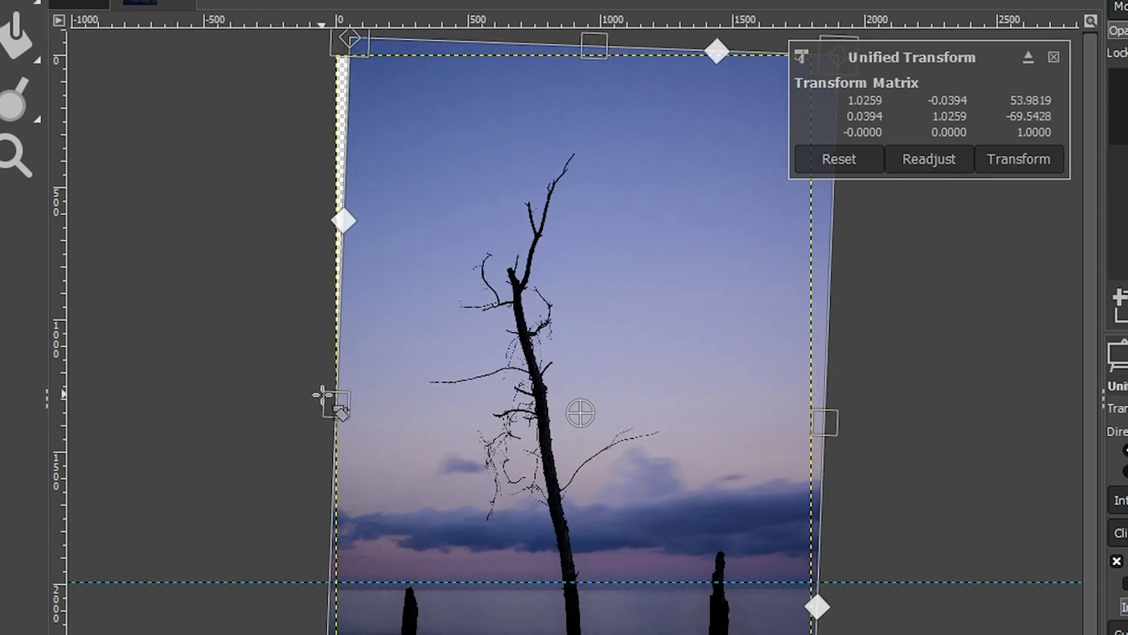
drag(346, 421, 331, 421)
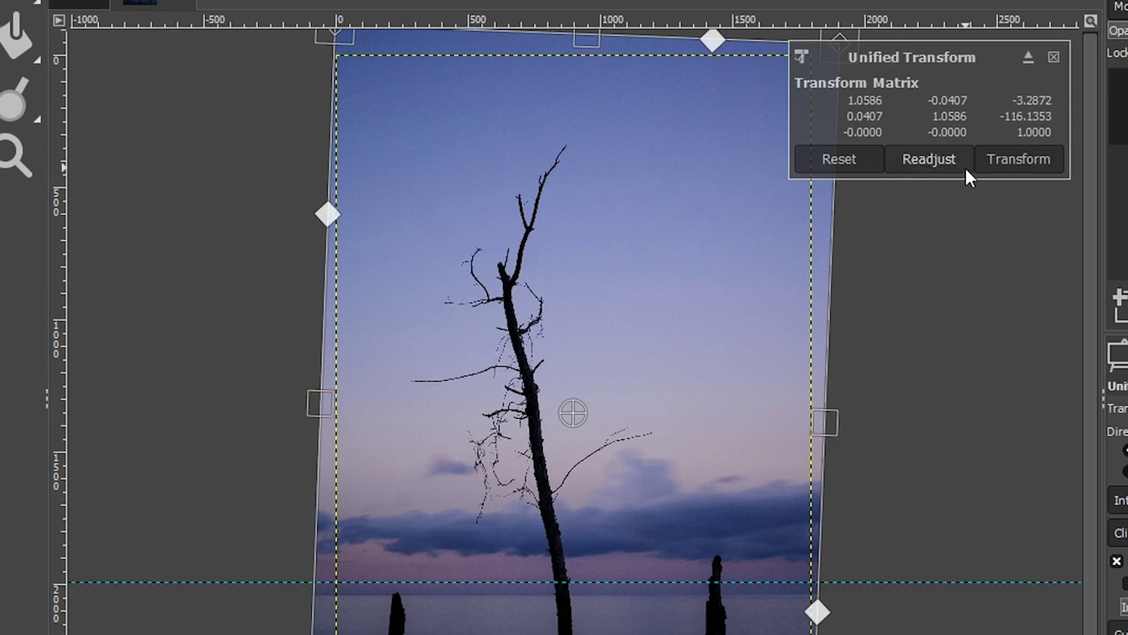
click(1010, 161)
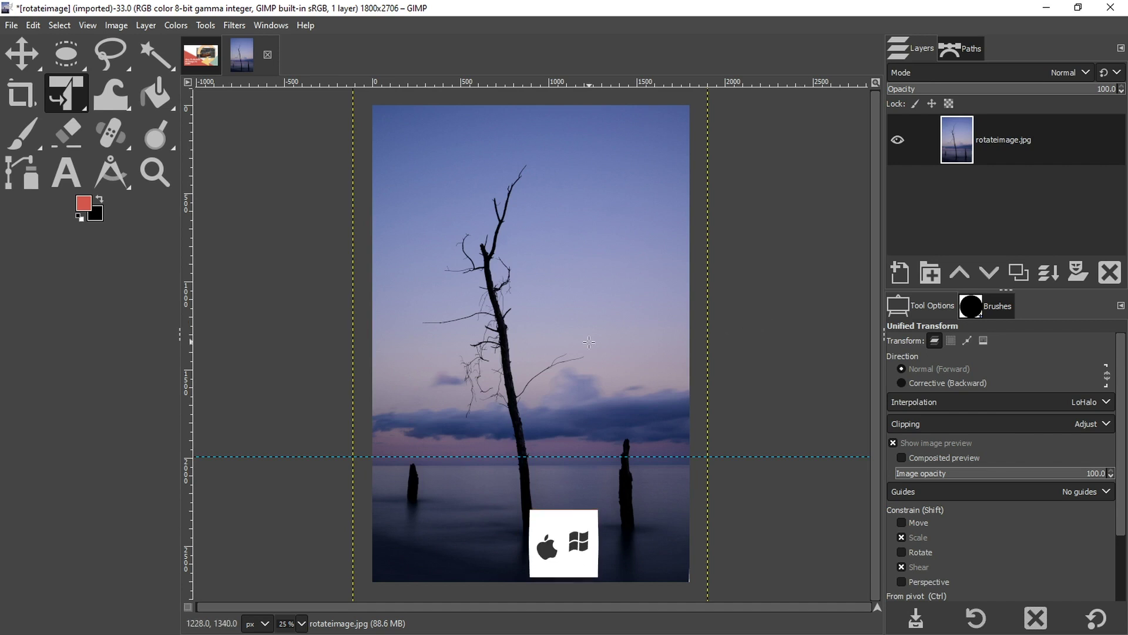
With the Move tool, nudge the enlarged photo layer right and down to cover the canvas.
key(m)
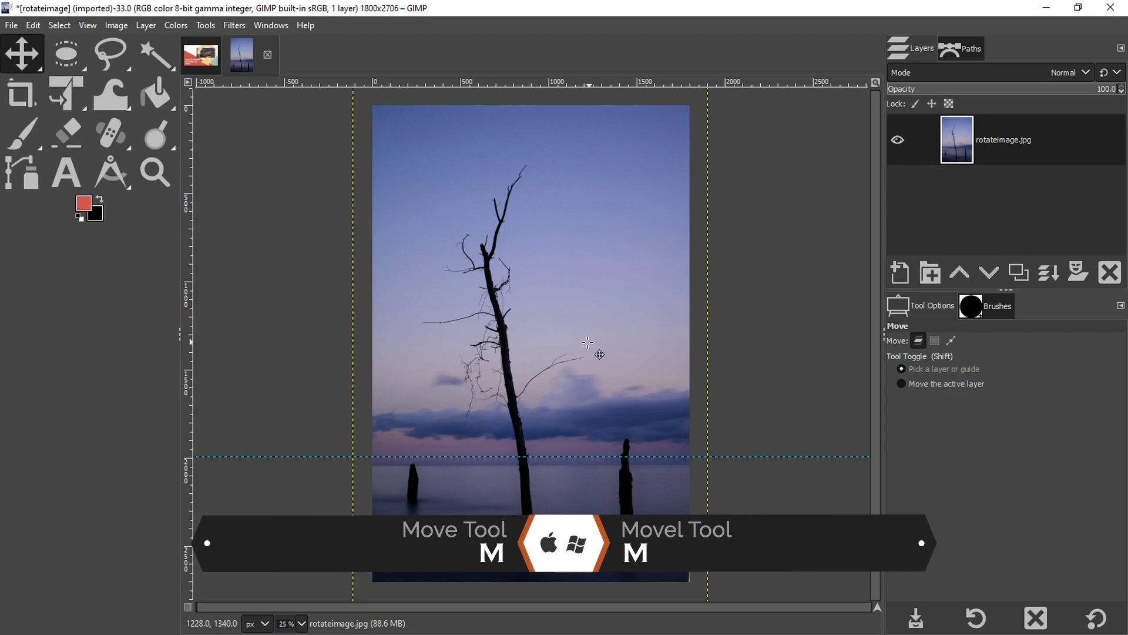
mouse_move(543, 342)
mouse_down()
mouse_move(532, 339)
mouse_move(554, 346)
mouse_up()
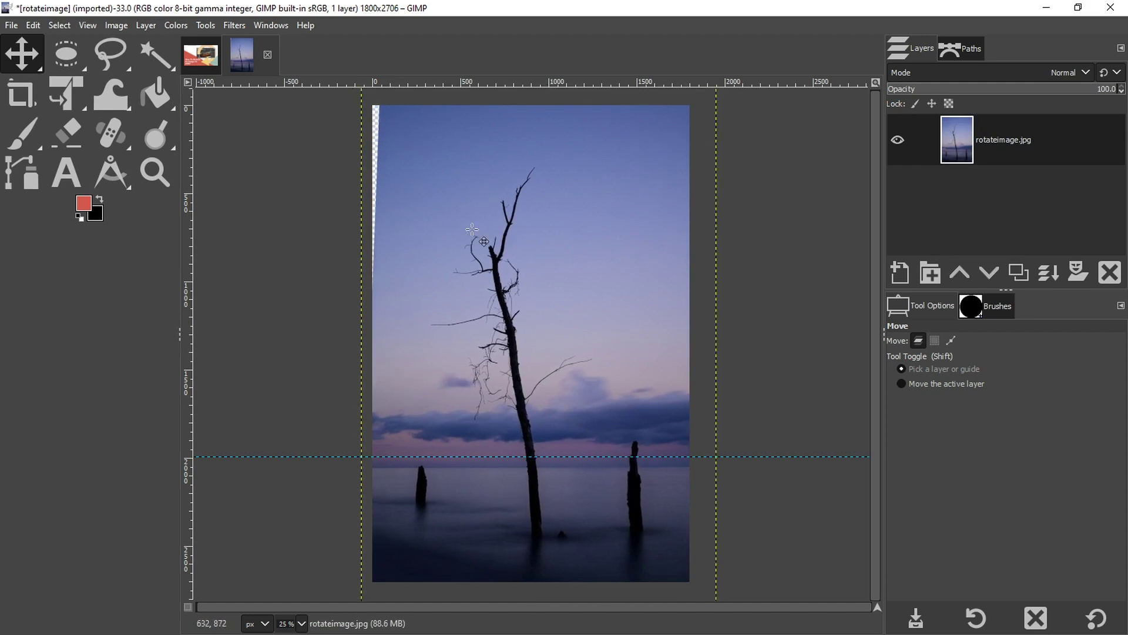